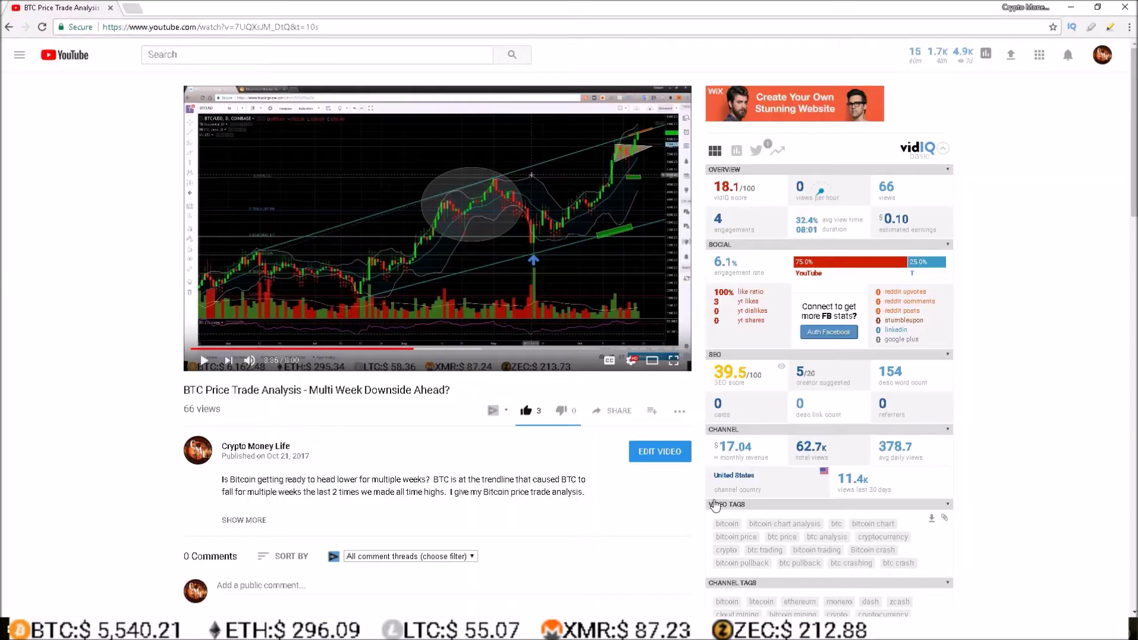
# View the YouTube video "BTC Price Trade Analysis - Multi Week Downside Ahead?" in full screen and exit full screen
pyautogui.click(674, 361)
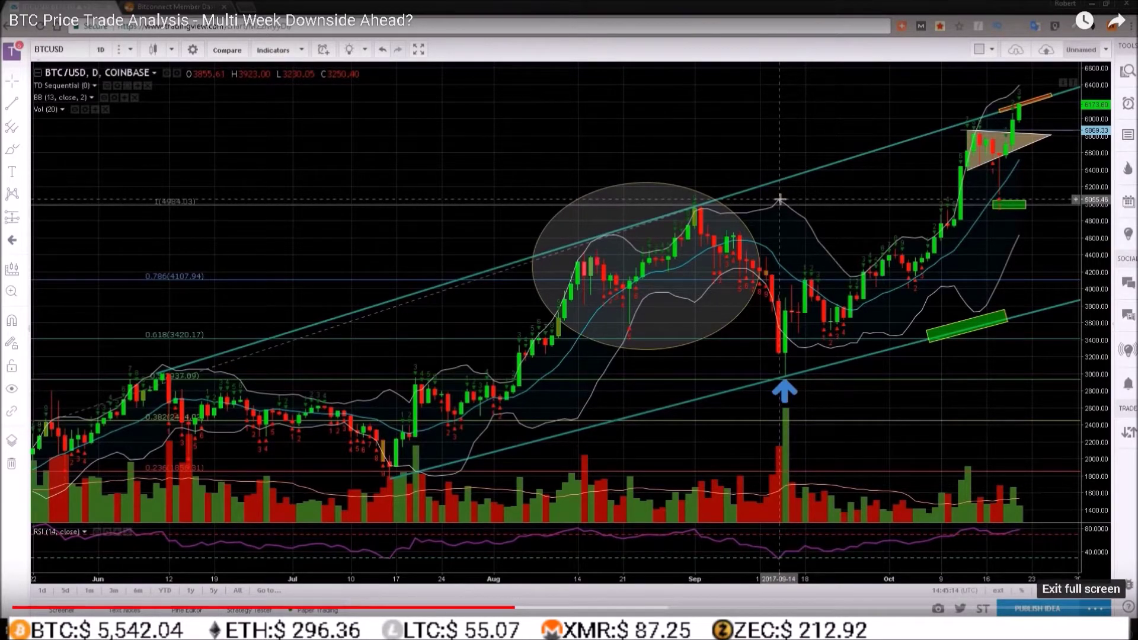
pyautogui.click(1117, 622)
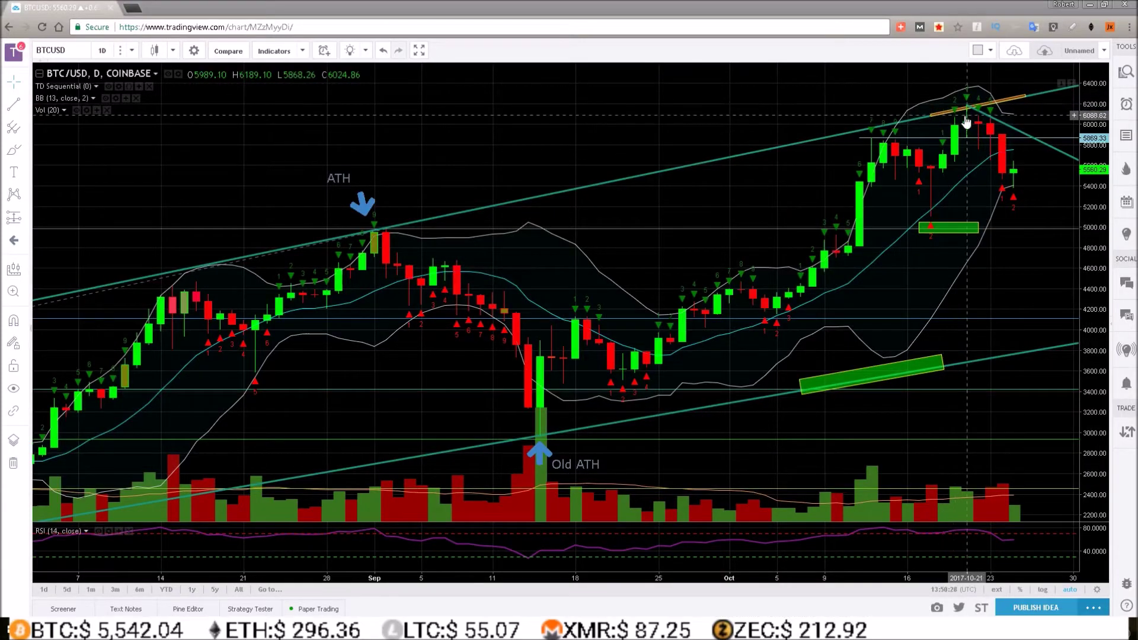
# Examine the TradingView BTC/USD daily chart's October high at the upper channel line and the pullbacks after the marked earlier all-time highs
pyautogui.click(967, 108)
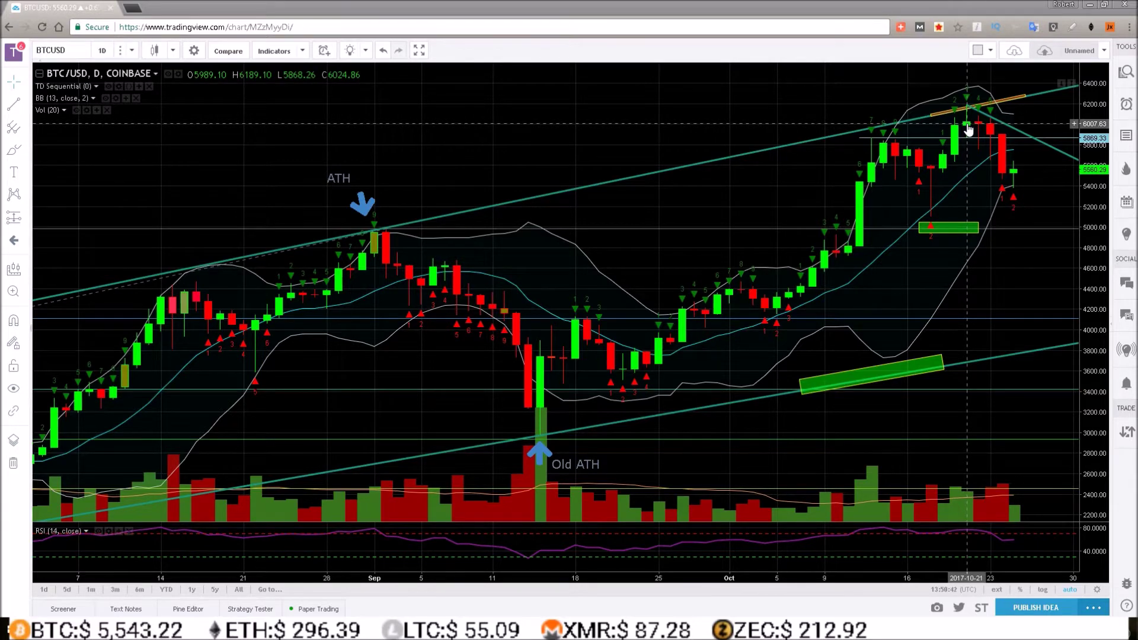
pyautogui.click(968, 111)
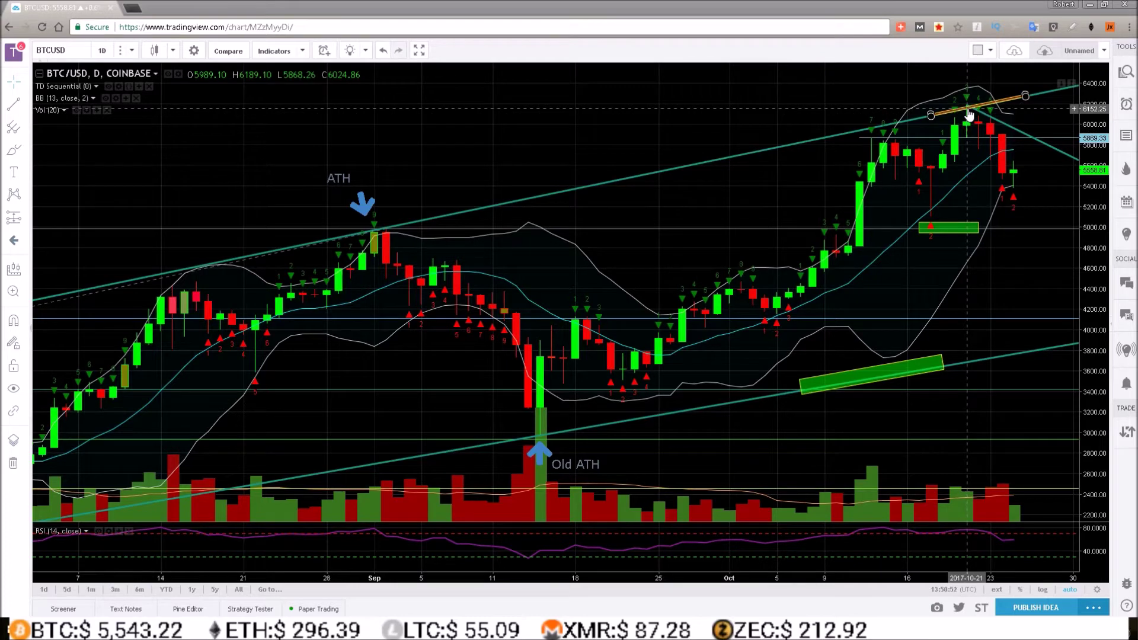
pyautogui.click(966, 109)
pyautogui.click(988, 135)
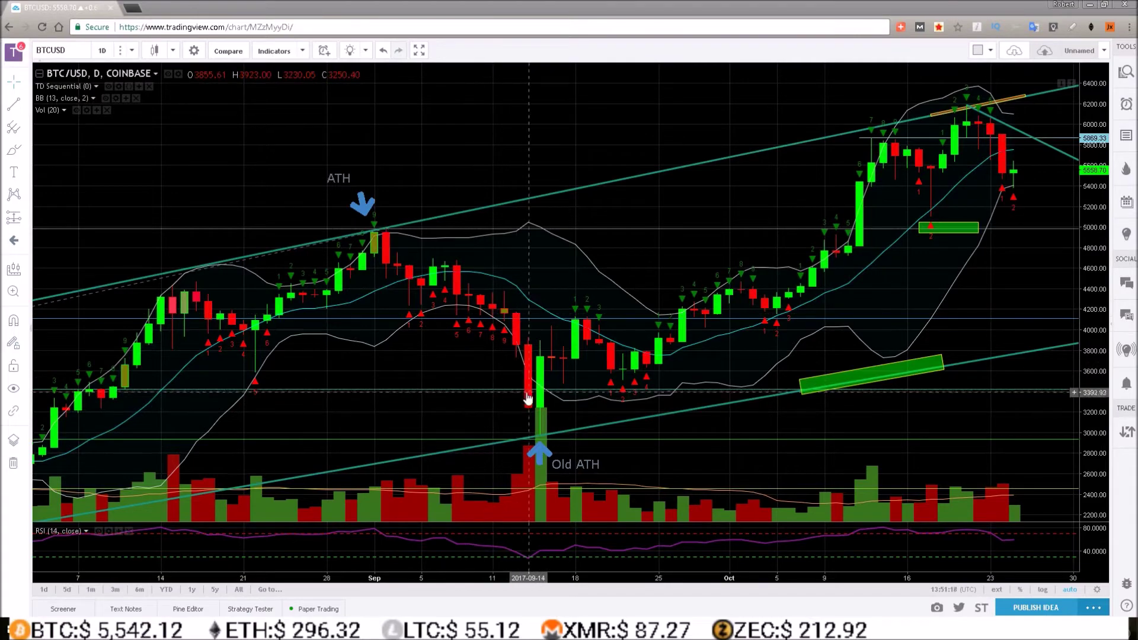
pyautogui.click(552, 557)
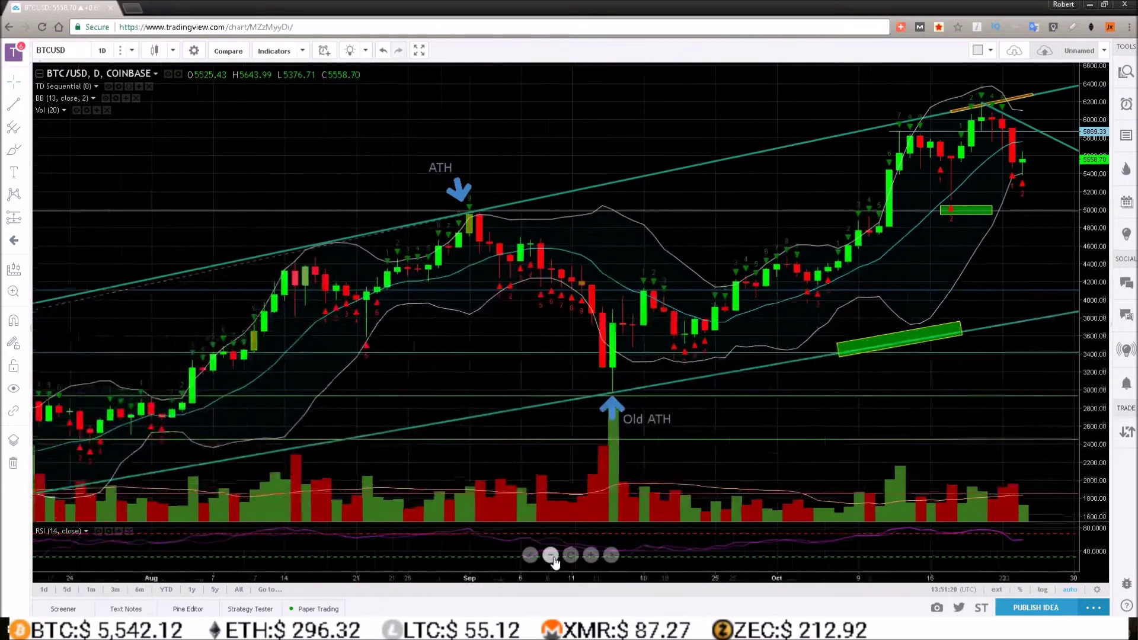
pyautogui.click(551, 557)
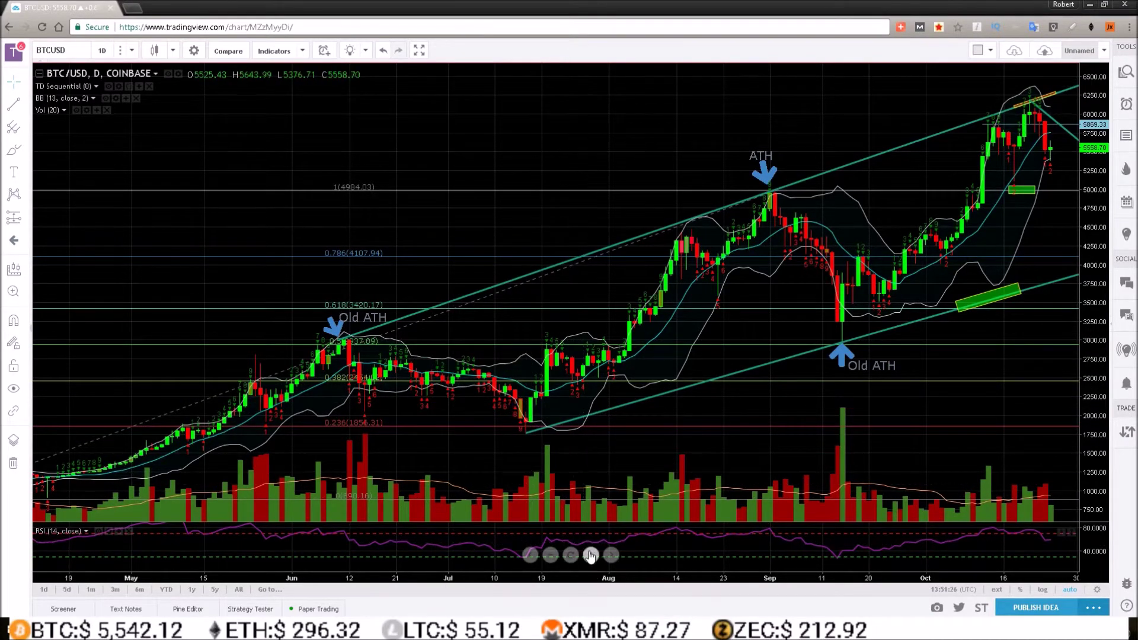
pyautogui.click(590, 556)
pyautogui.click(590, 555)
pyautogui.click(590, 555)
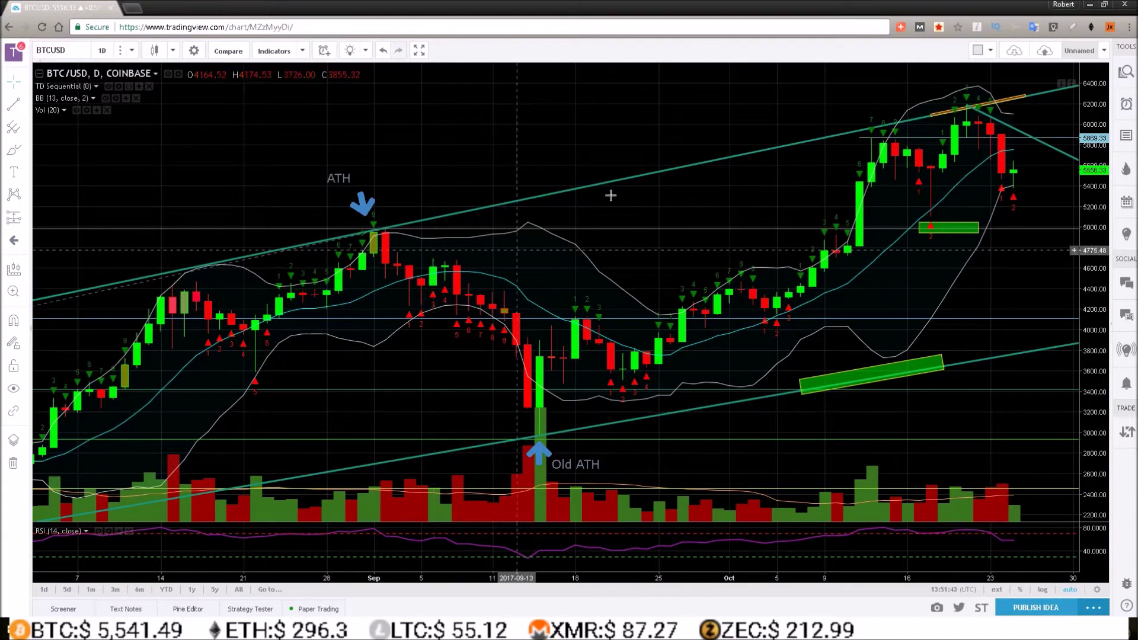
pyautogui.moveTo(585, 565)
pyautogui.click(550, 555)
pyautogui.click(550, 555)
pyautogui.click(551, 556)
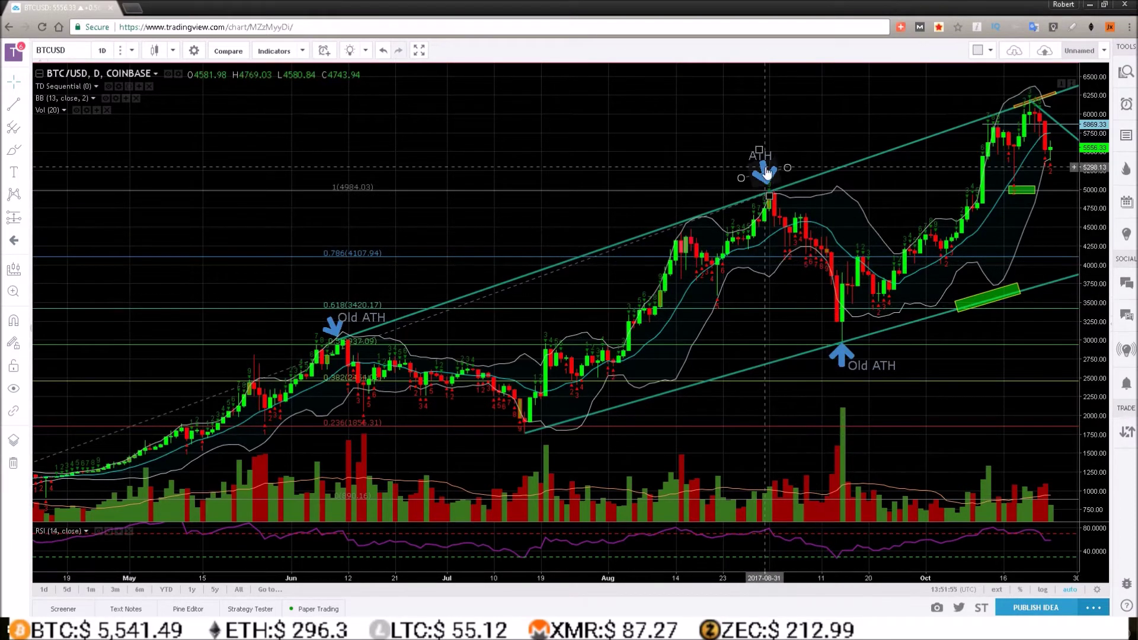
pyautogui.click(828, 349)
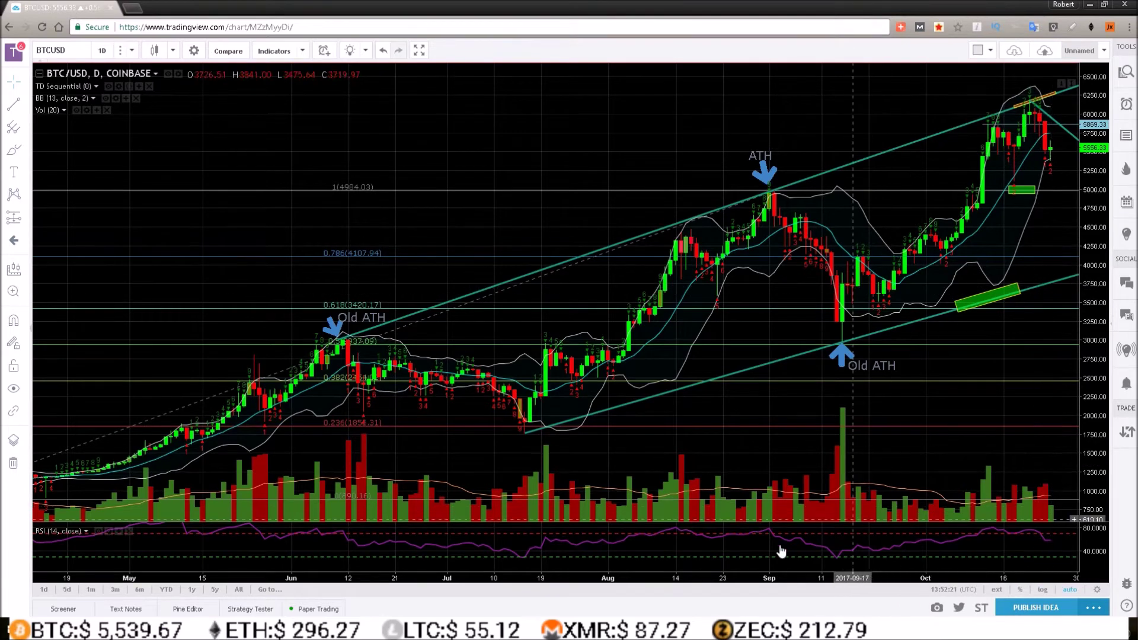
# Delete the green rectangle near 5000 and the green rotated rectangle on the lower channel line
pyautogui.click(609, 556)
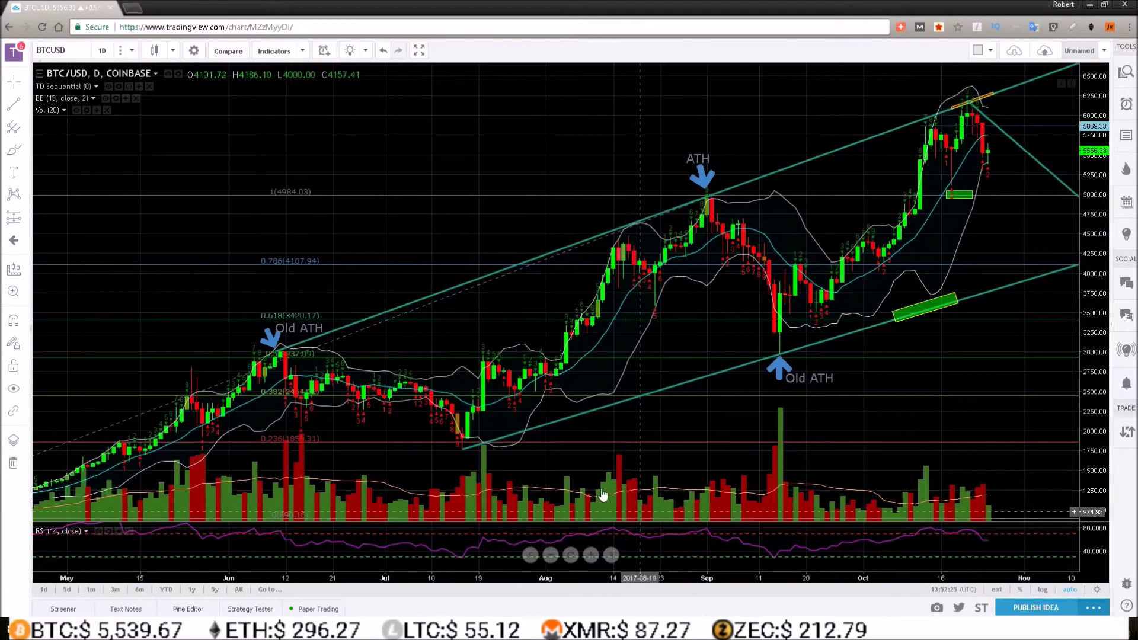
pyautogui.click(968, 200)
pyautogui.click(799, 58)
pyautogui.click(928, 309)
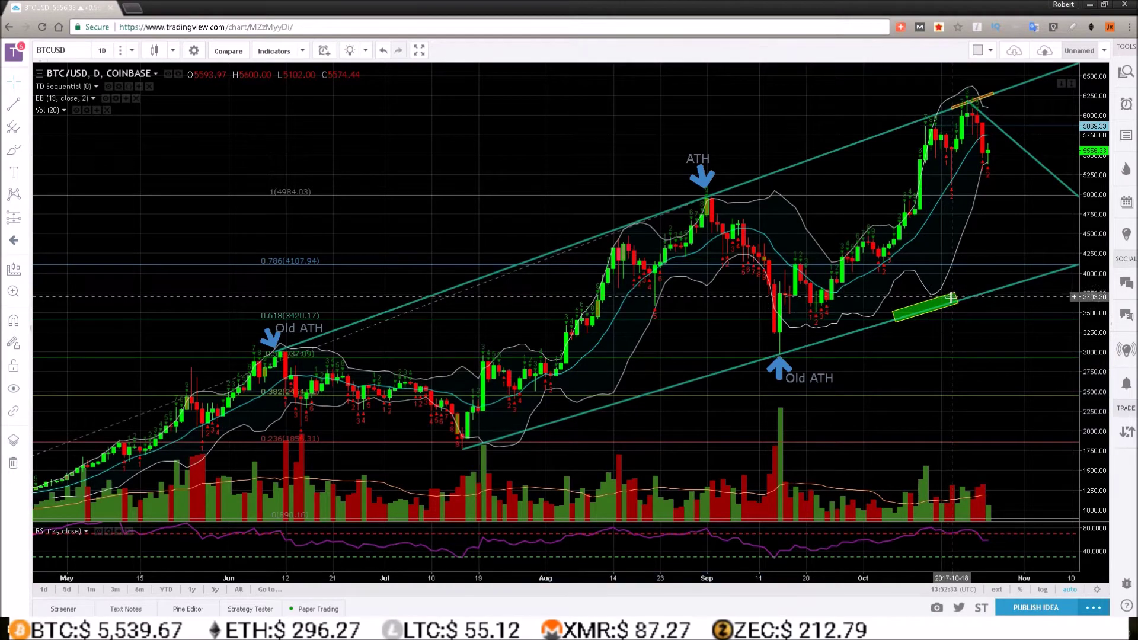
pyautogui.click(951, 298)
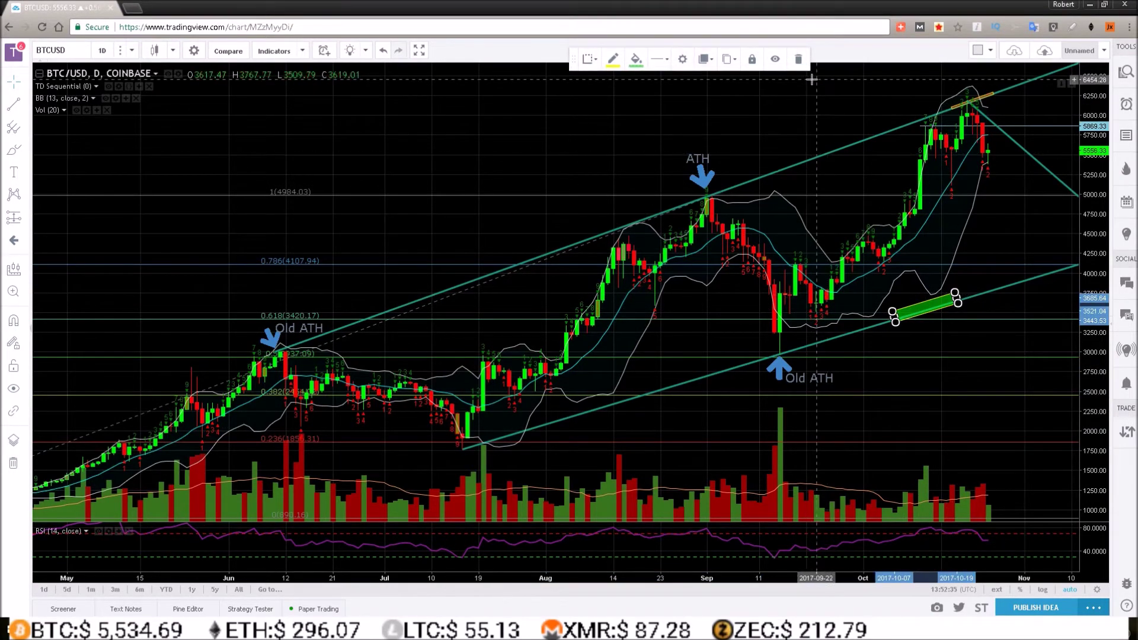
pyautogui.click(797, 60)
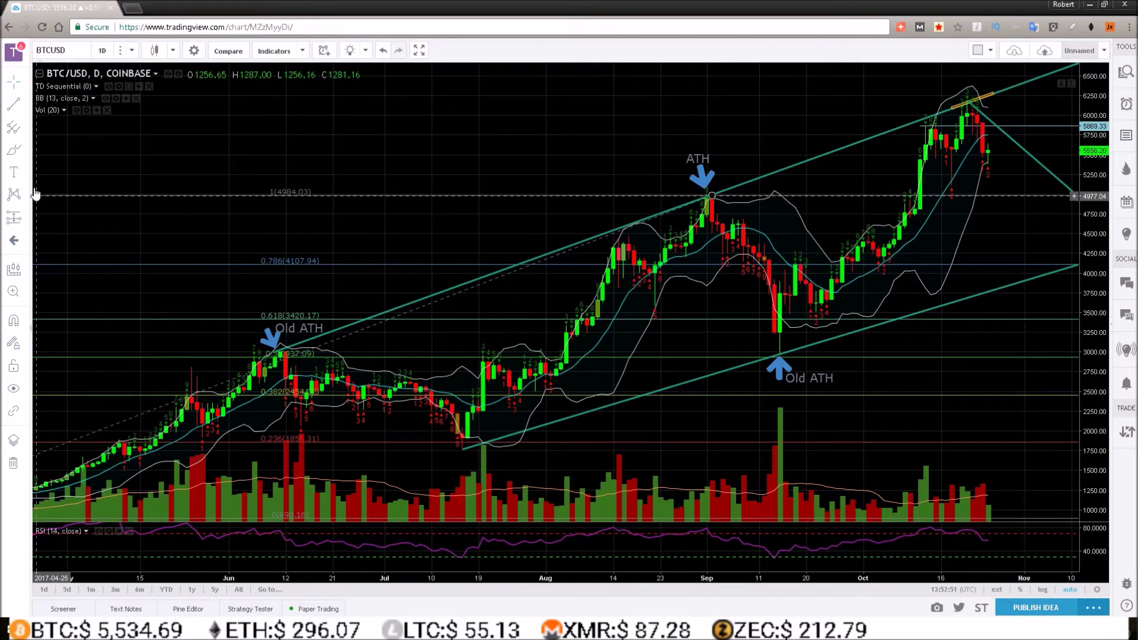
# Draw a green rectangle over the 4984.03 Fibonacci level, from 2017-10-26 to 2017-11-05 and about 5060 down to 4947
pyautogui.click(25, 129)
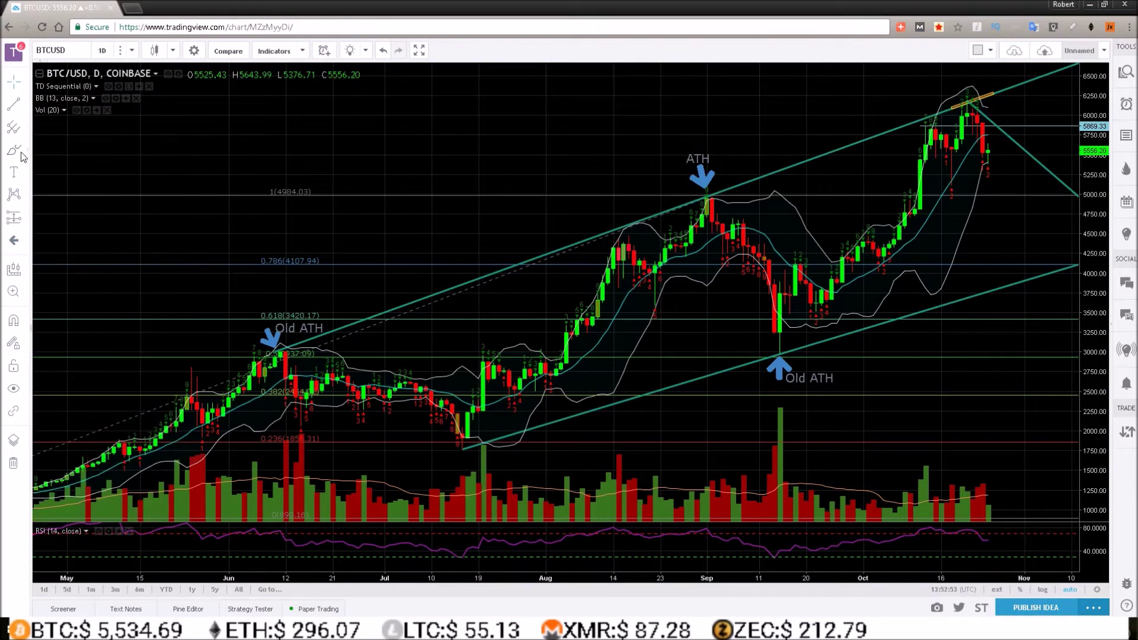
pyautogui.click(24, 149)
pyautogui.click(51, 172)
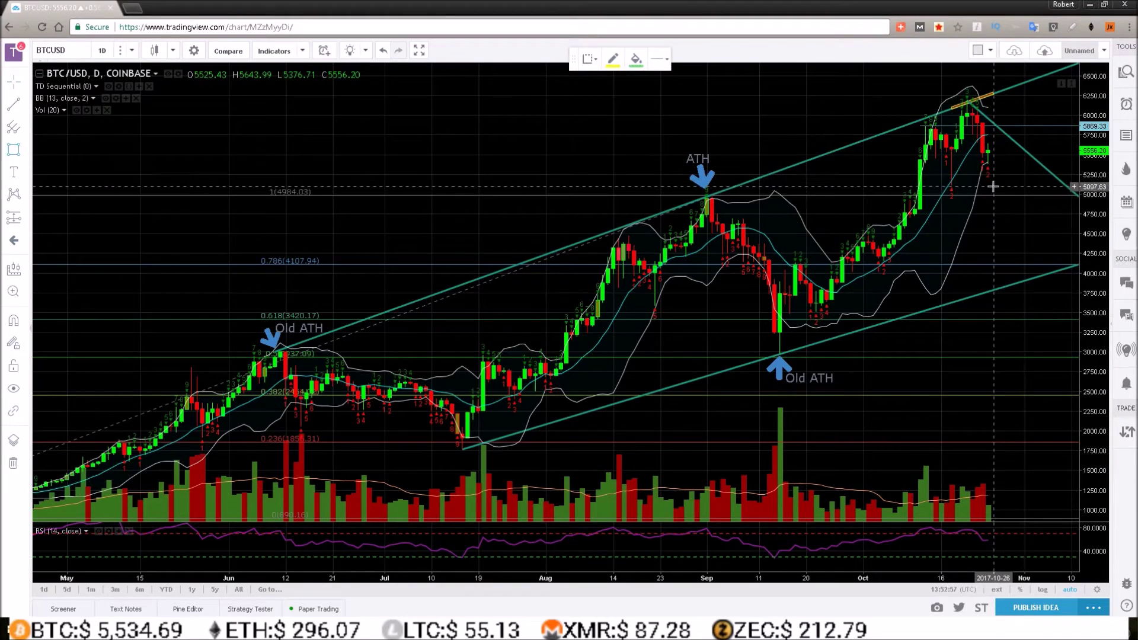
pyautogui.moveTo(992, 191); pyautogui.dragTo(1050, 200)
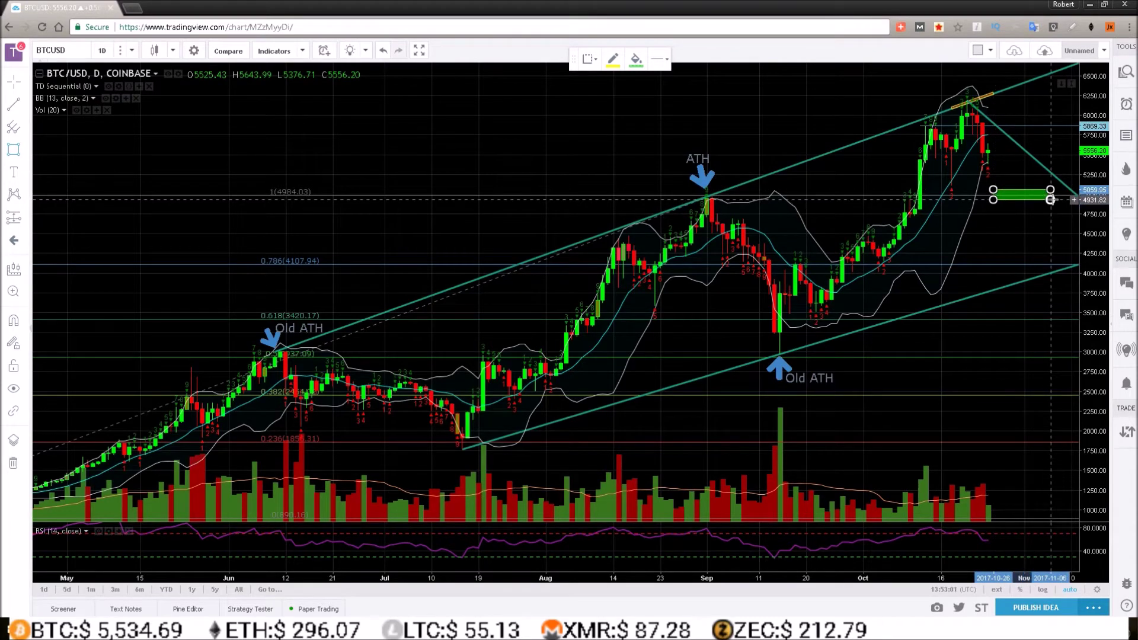
pyautogui.moveTo(1050, 199); pyautogui.dragTo(1044, 198)
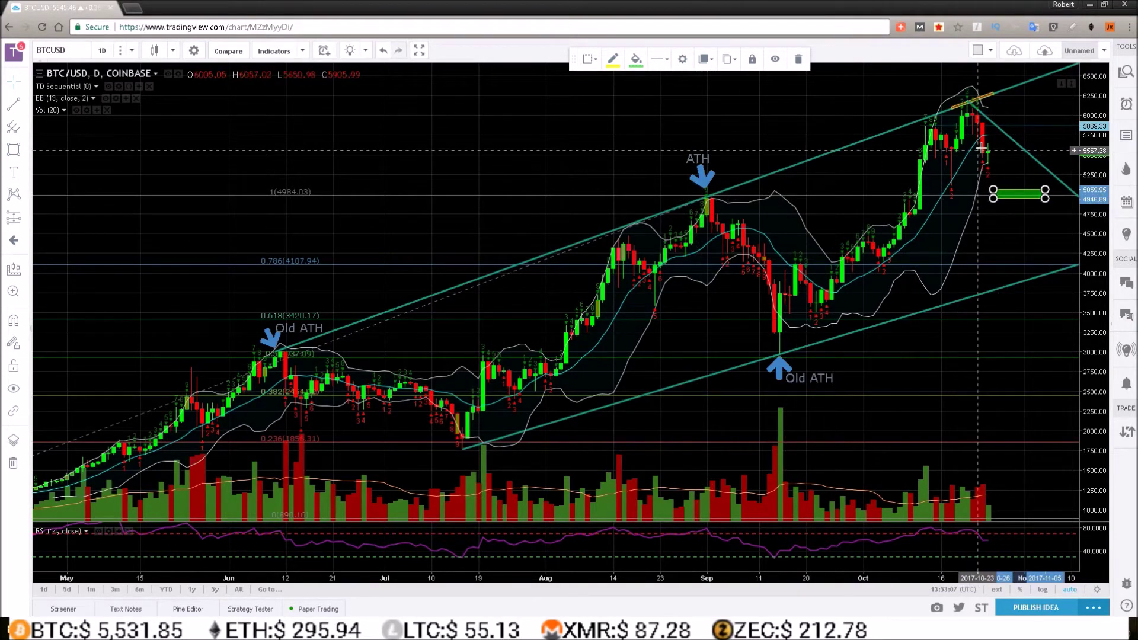
# Draw a rotated rectangle along the lower channel line from about 3937 on 2017-11-01 to 4110 in early November, filled green
pyautogui.click(25, 153)
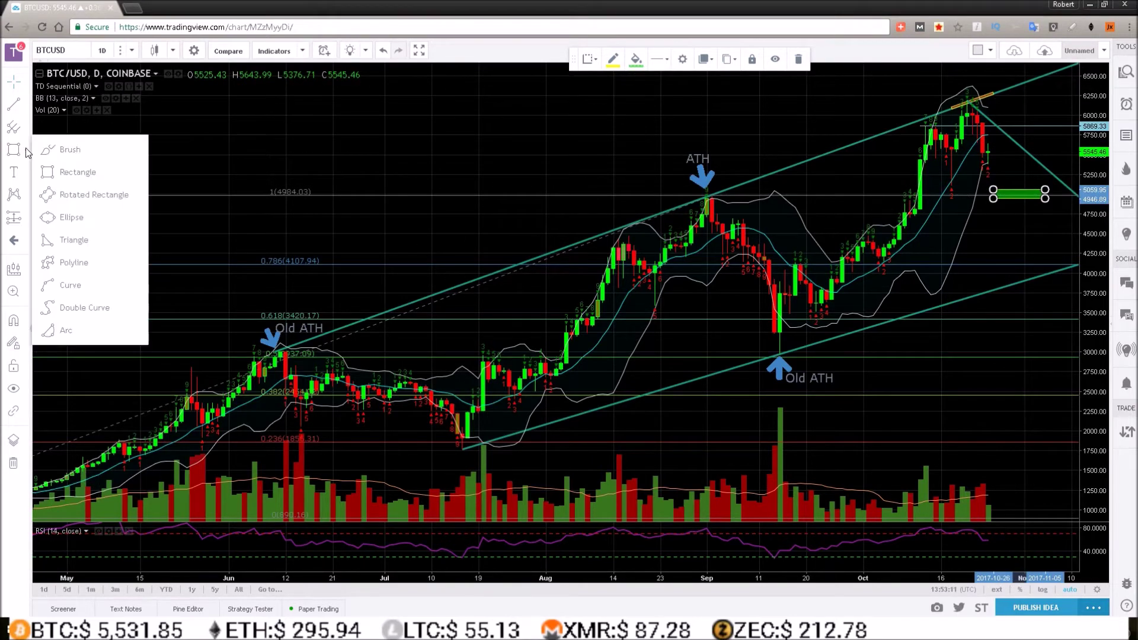
pyautogui.click(67, 196)
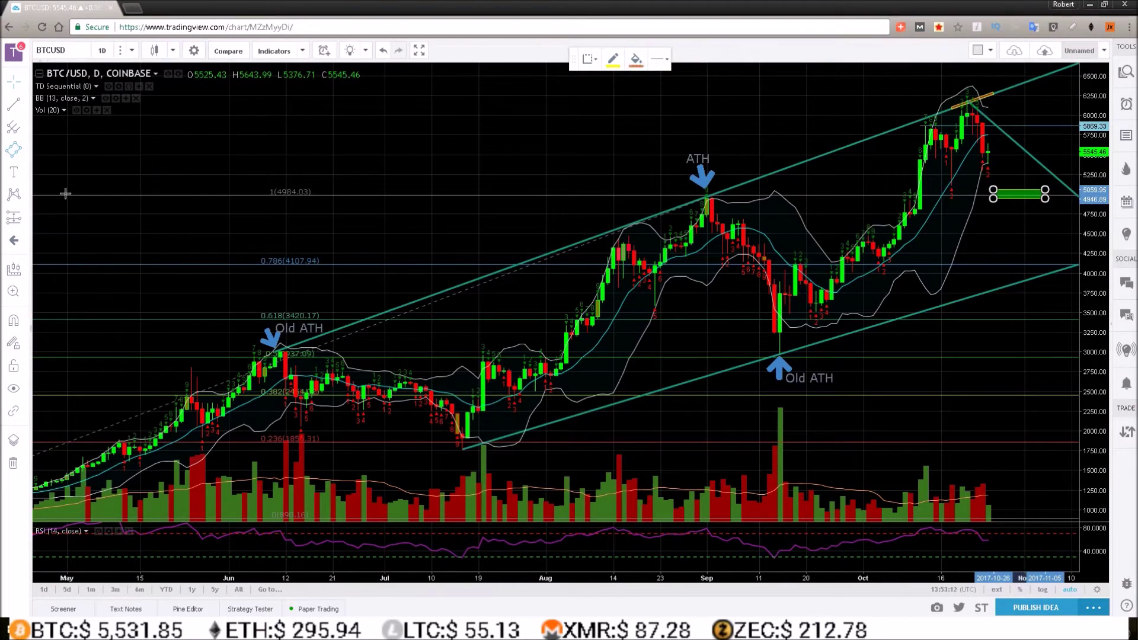
pyautogui.click(1023, 278)
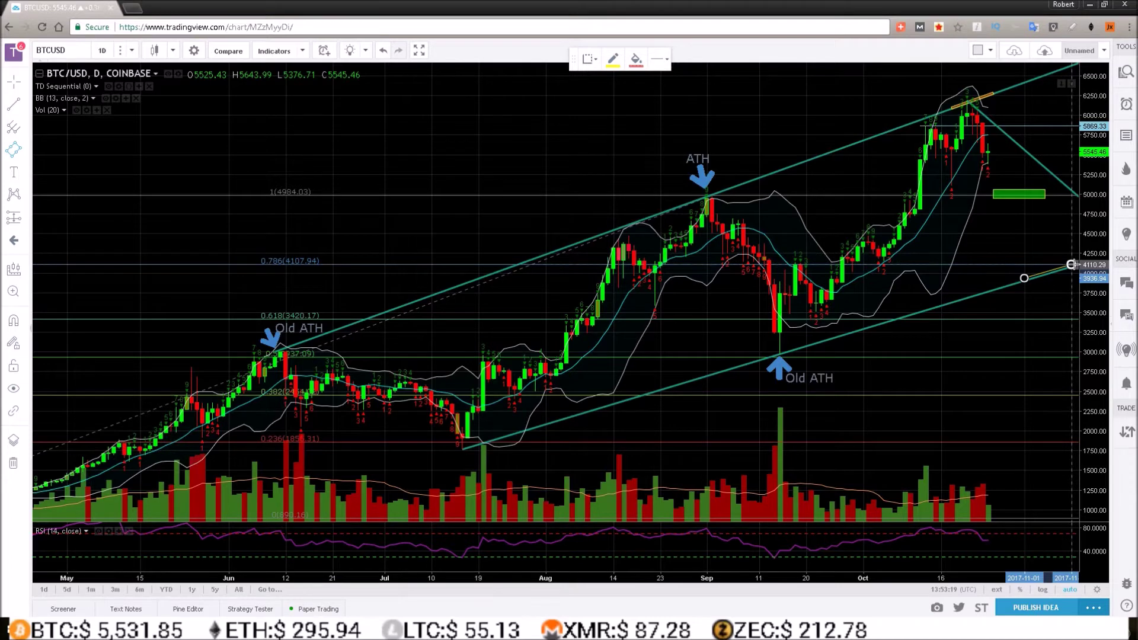
pyautogui.click(1071, 264)
pyautogui.click(1073, 271)
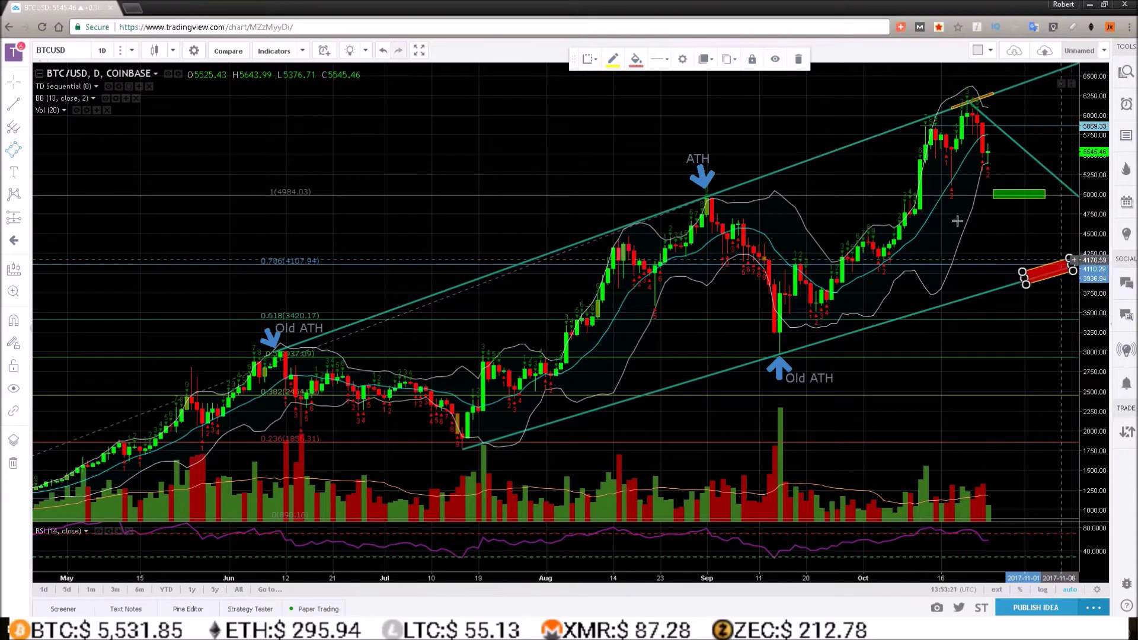
pyautogui.click(637, 59)
pyautogui.click(675, 94)
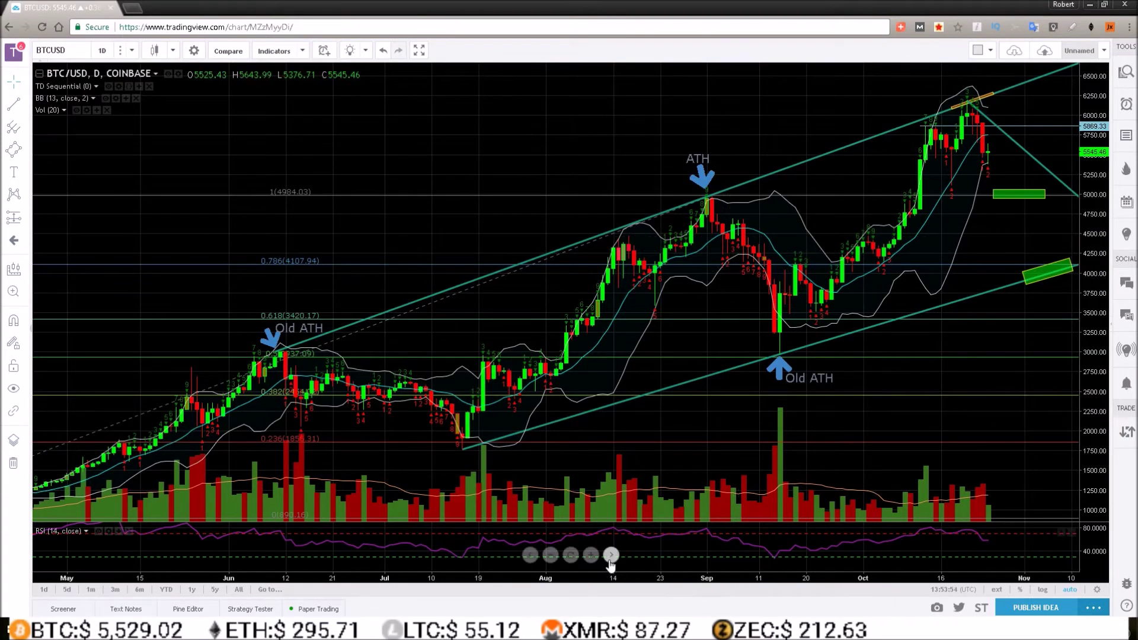
# Examine the latest BTC/USD candles against the descending trendline and the green rectangle near 5000
pyautogui.click(591, 554)
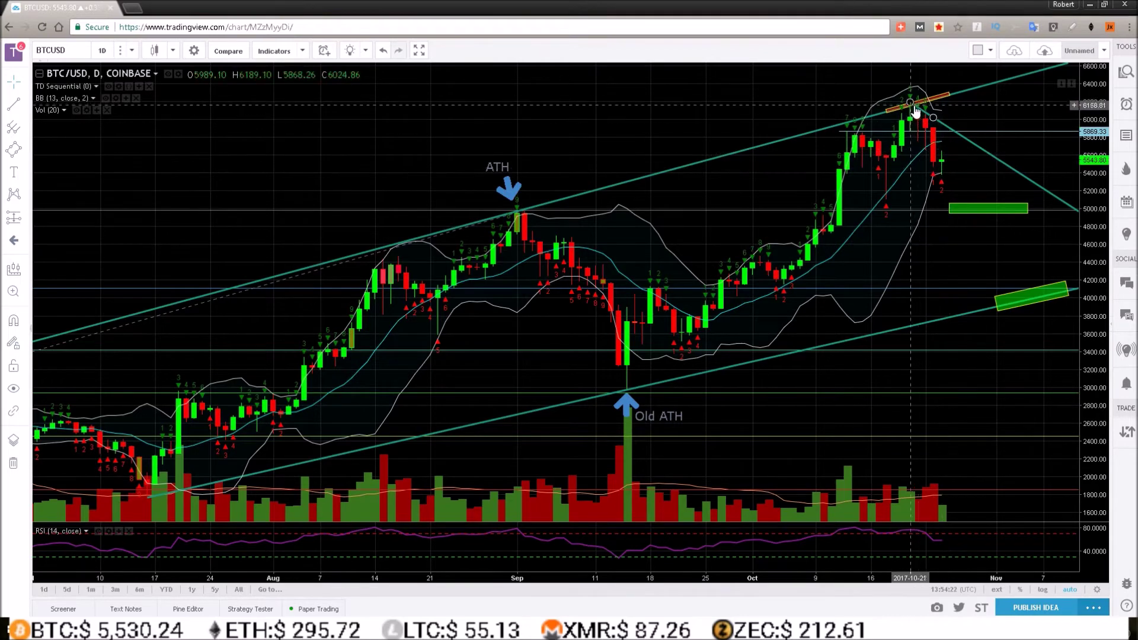
pyautogui.click(942, 125)
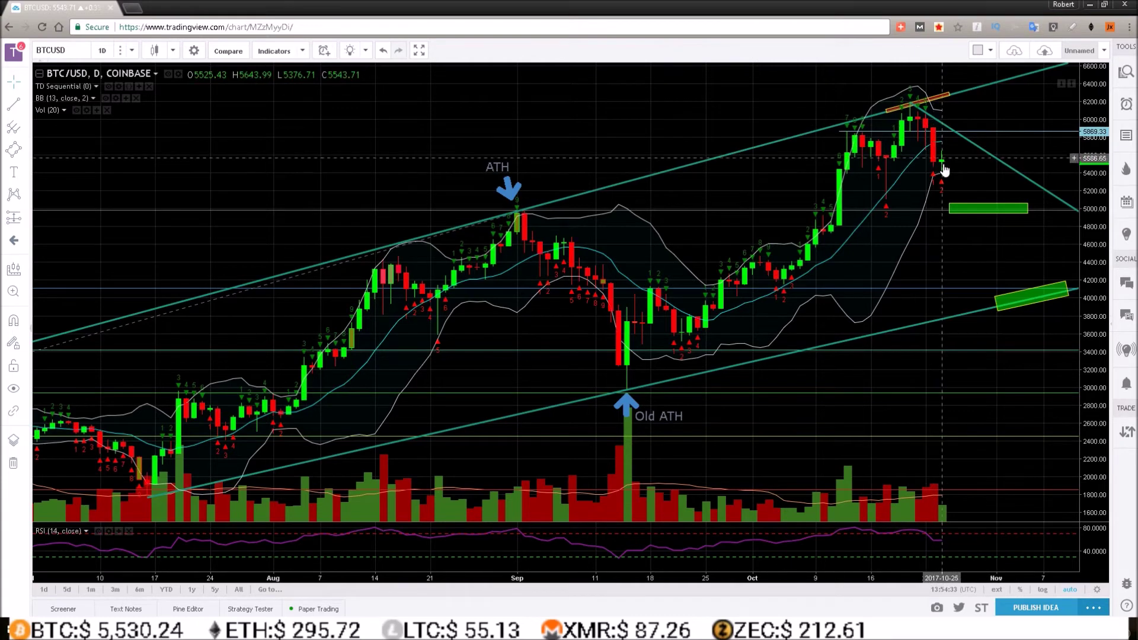
pyautogui.click(967, 207)
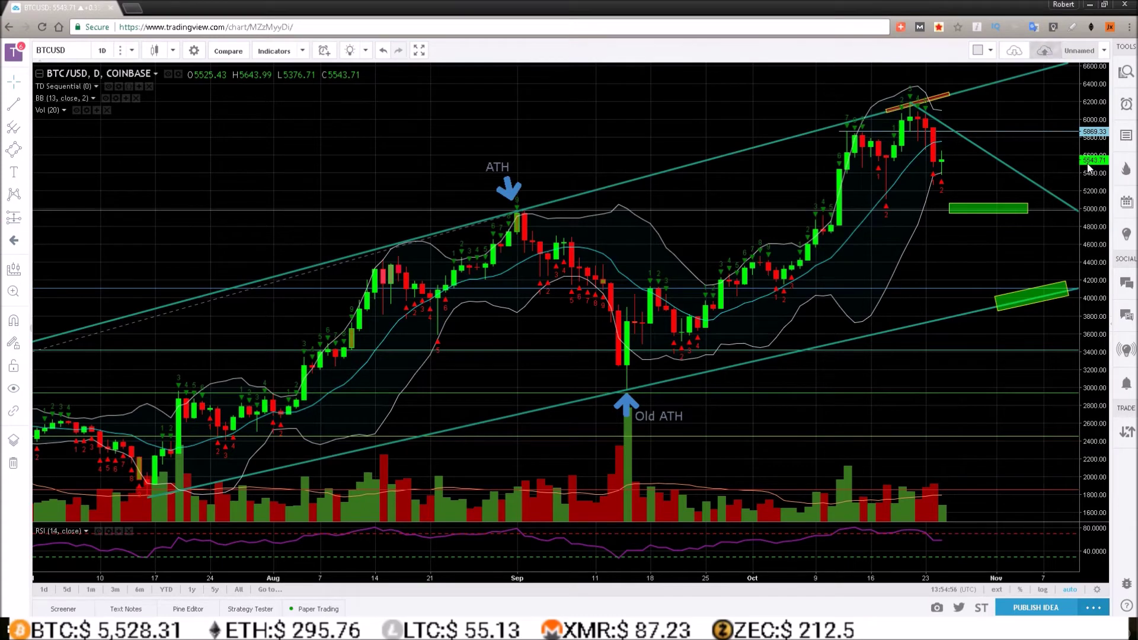
pyautogui.click(979, 218)
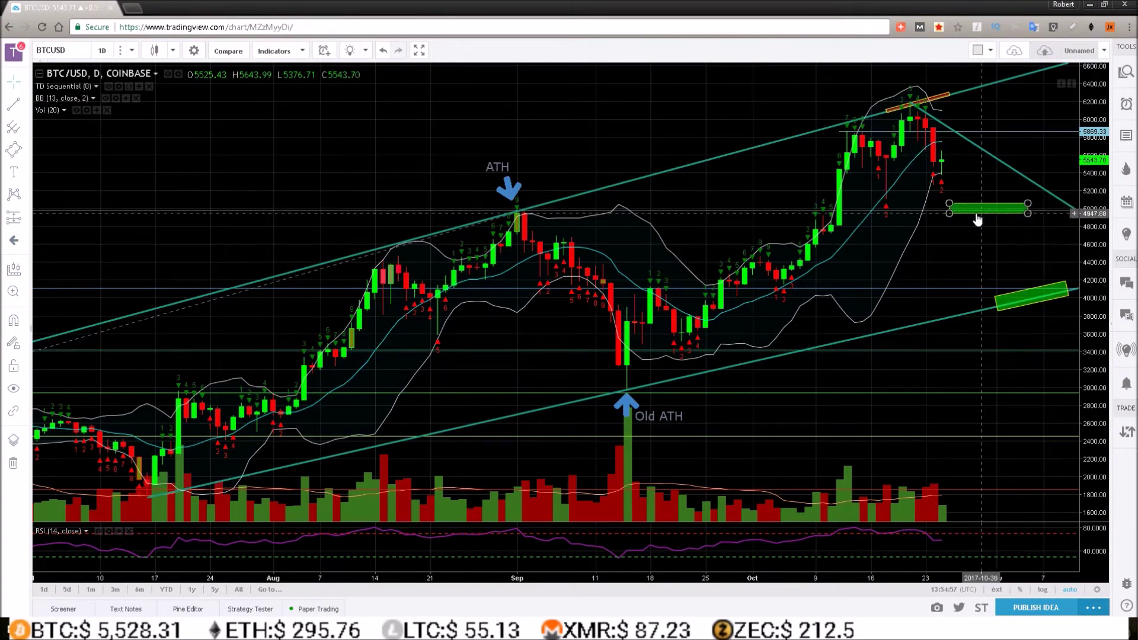
pyautogui.click(1045, 217)
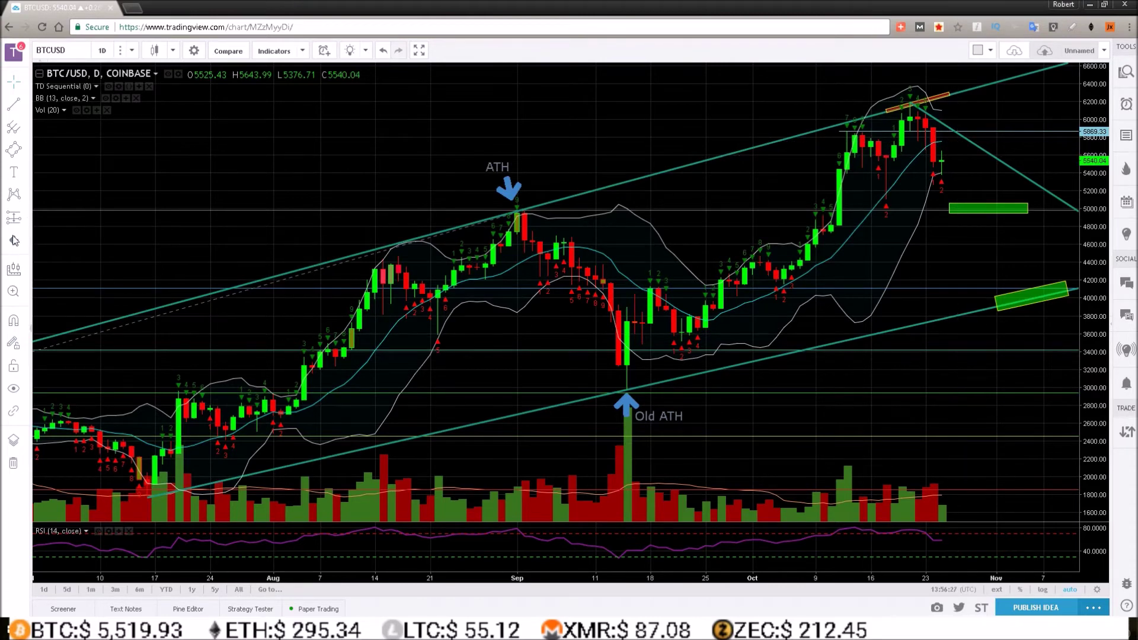
pyautogui.click(28, 220)
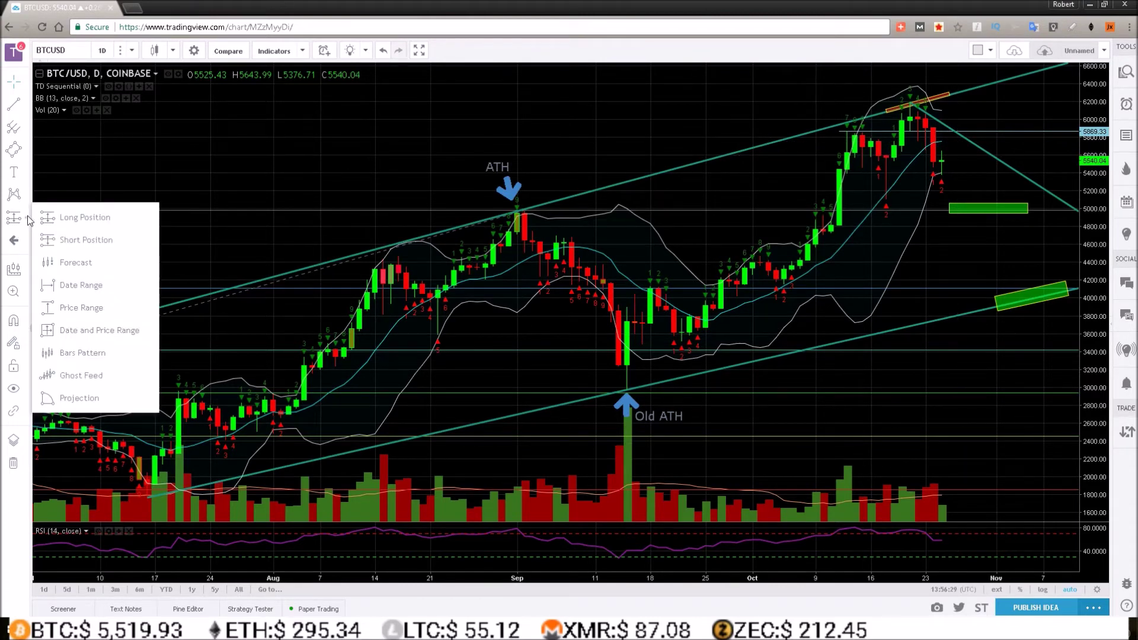
pyautogui.click(23, 243)
pyautogui.click(24, 243)
pyautogui.click(25, 245)
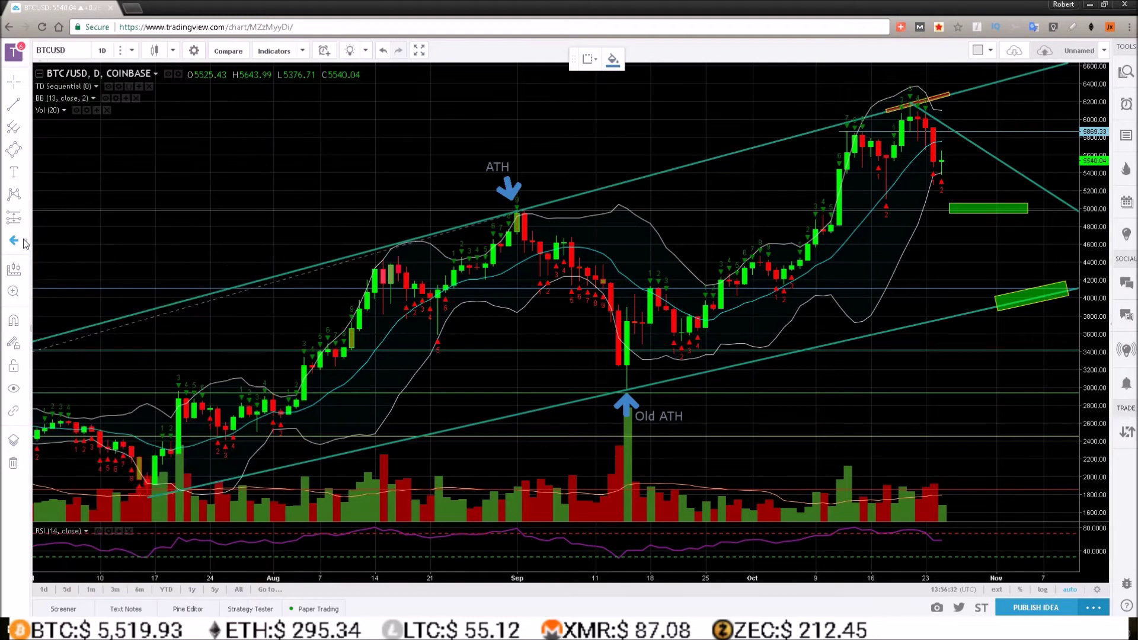
# Draw an Elliott Correction Wave (ABC) from about 5400 at the latest candle, with A at 5753, B at 5008 and C at 5367
pyautogui.click(22, 195)
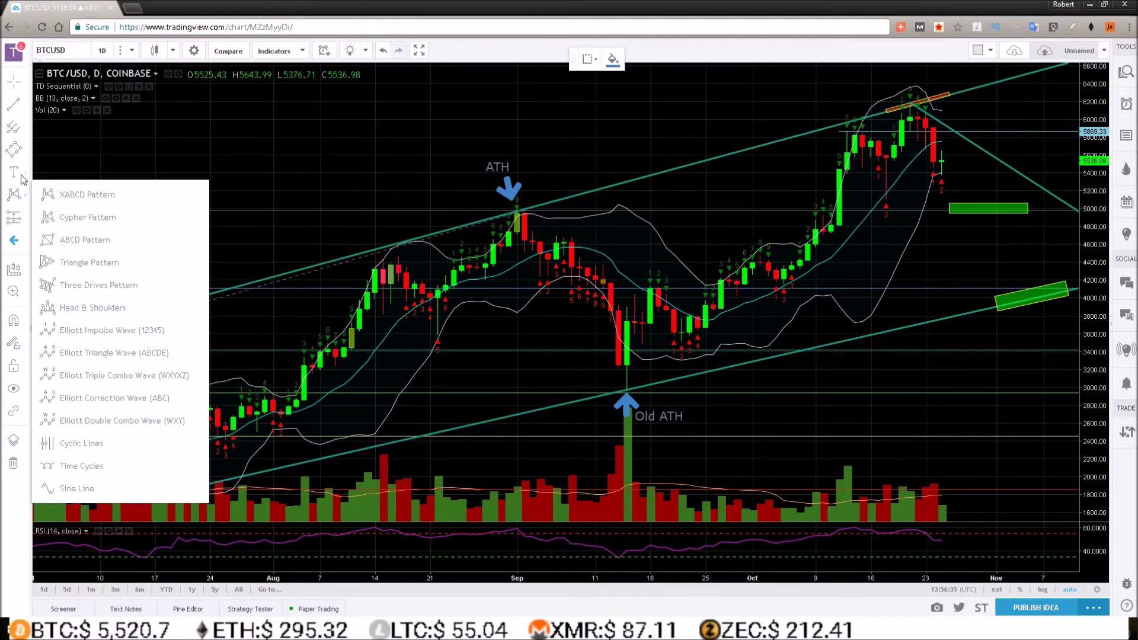
pyautogui.click(112, 330)
pyautogui.click(942, 173)
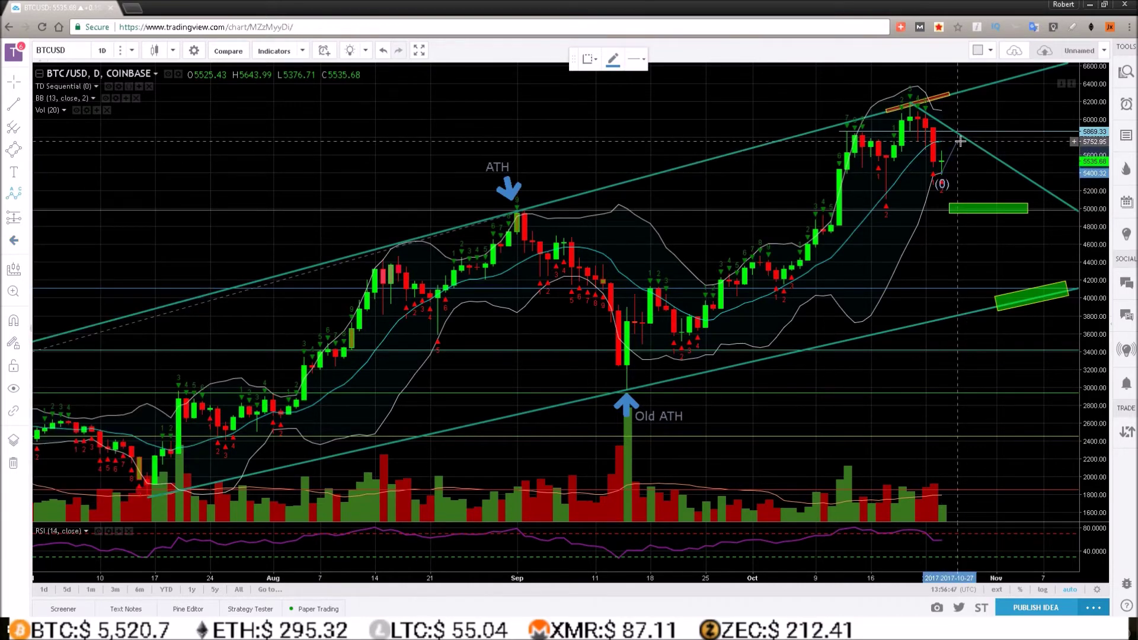
pyautogui.click(960, 141)
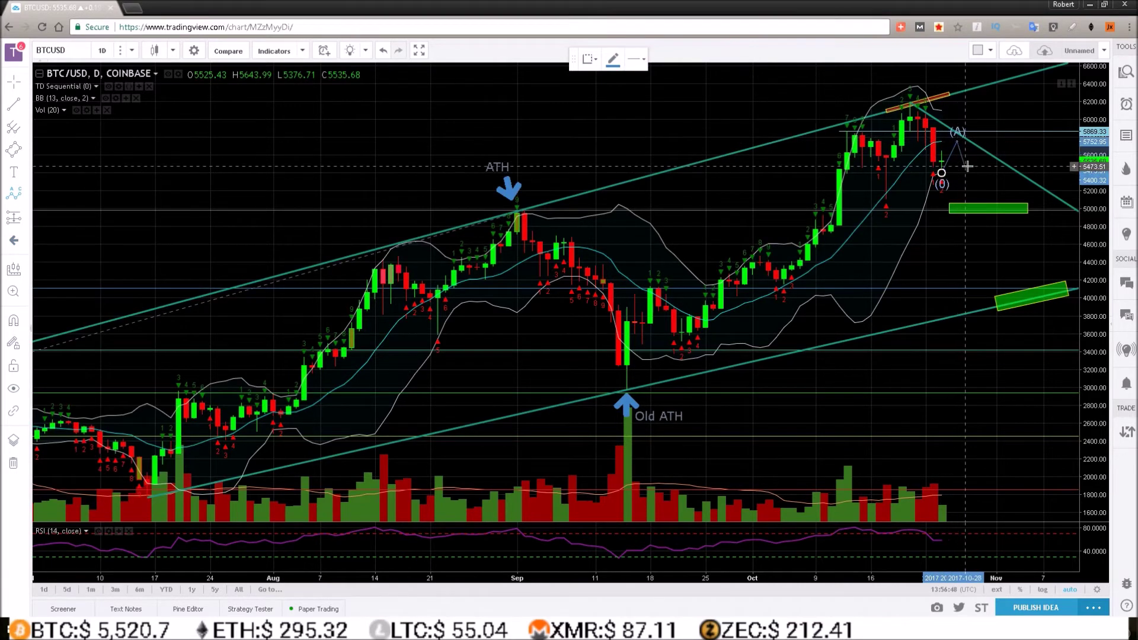
pyautogui.click(979, 207)
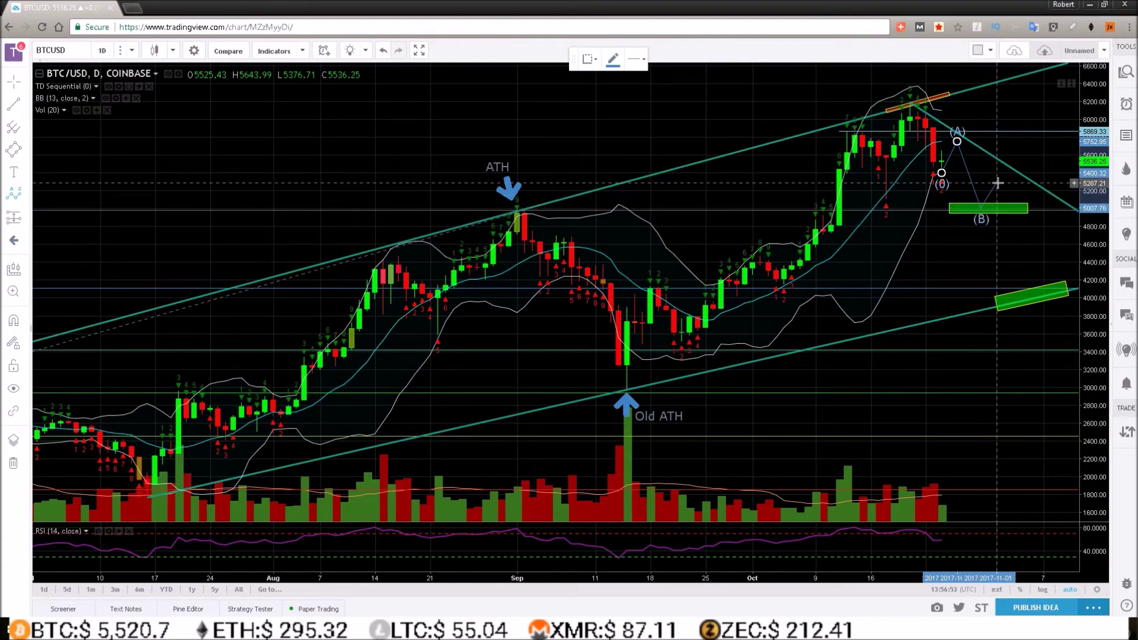
pyautogui.click(995, 176)
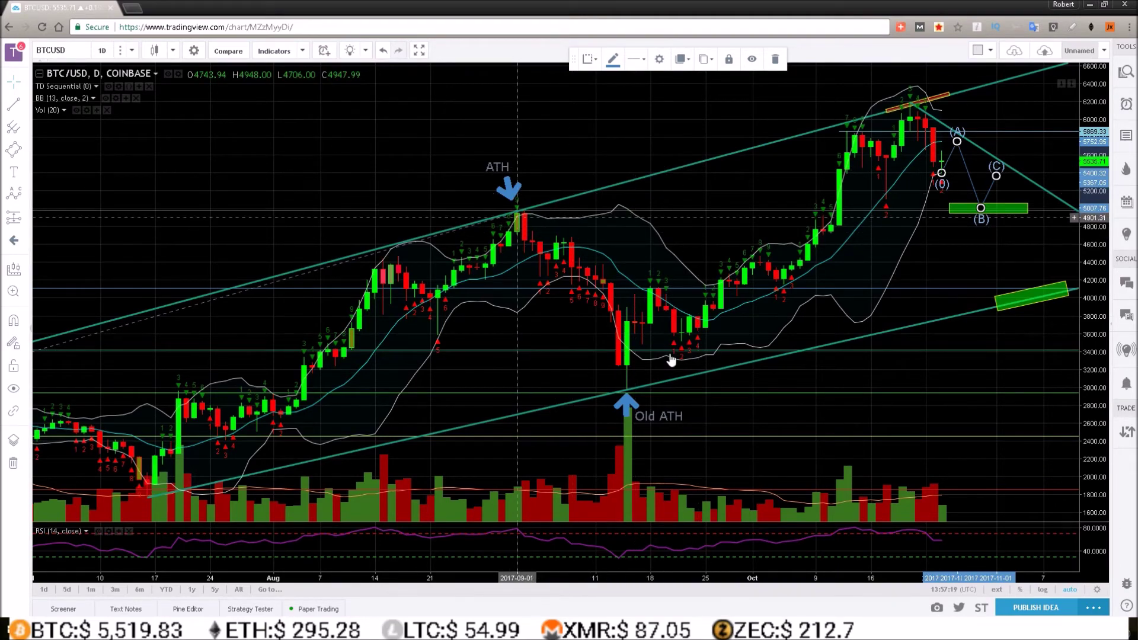
# Examine the projected ABC wave within the rising channel, comparing it with the pullbacks after the earlier all-time highs
pyautogui.click(550, 556)
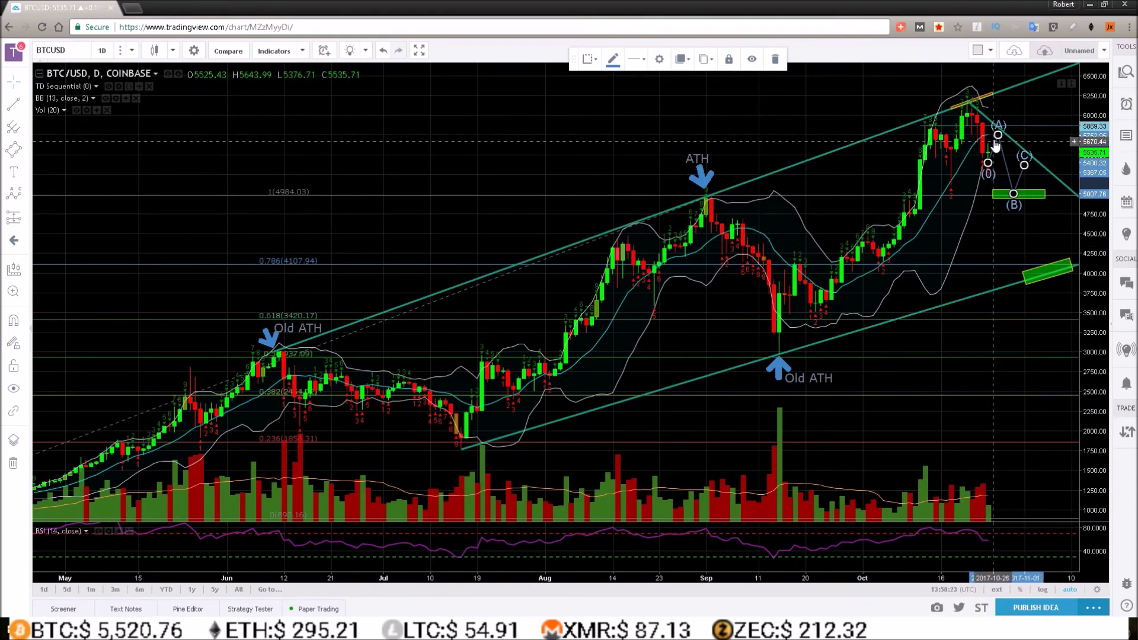
pyautogui.scroll(3, 596, 557)
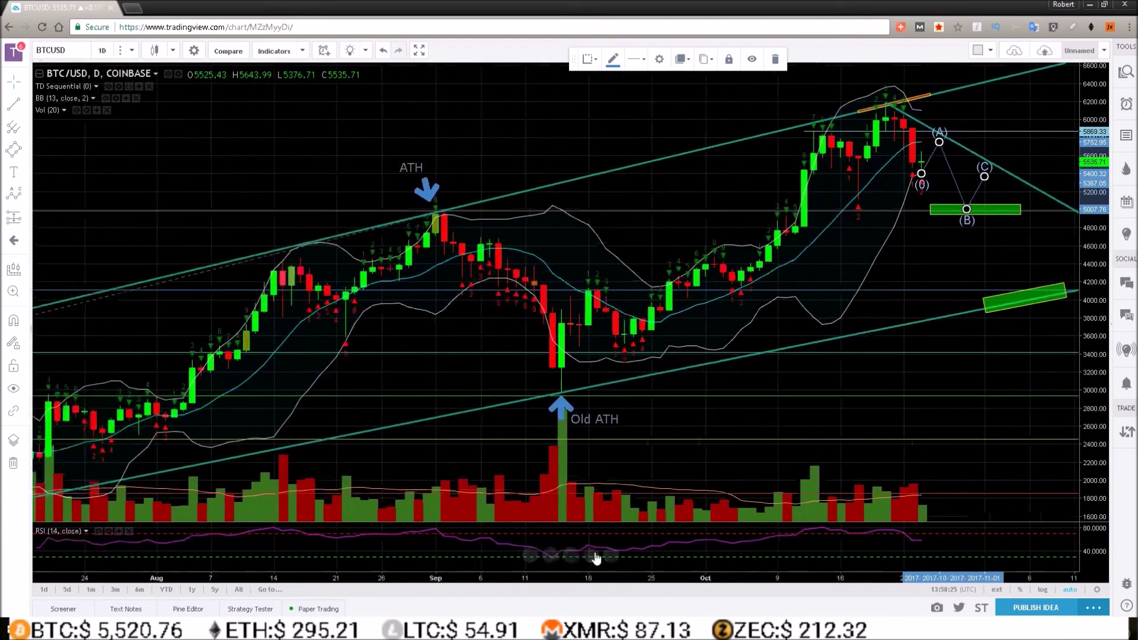
pyautogui.scroll(1, 595, 558)
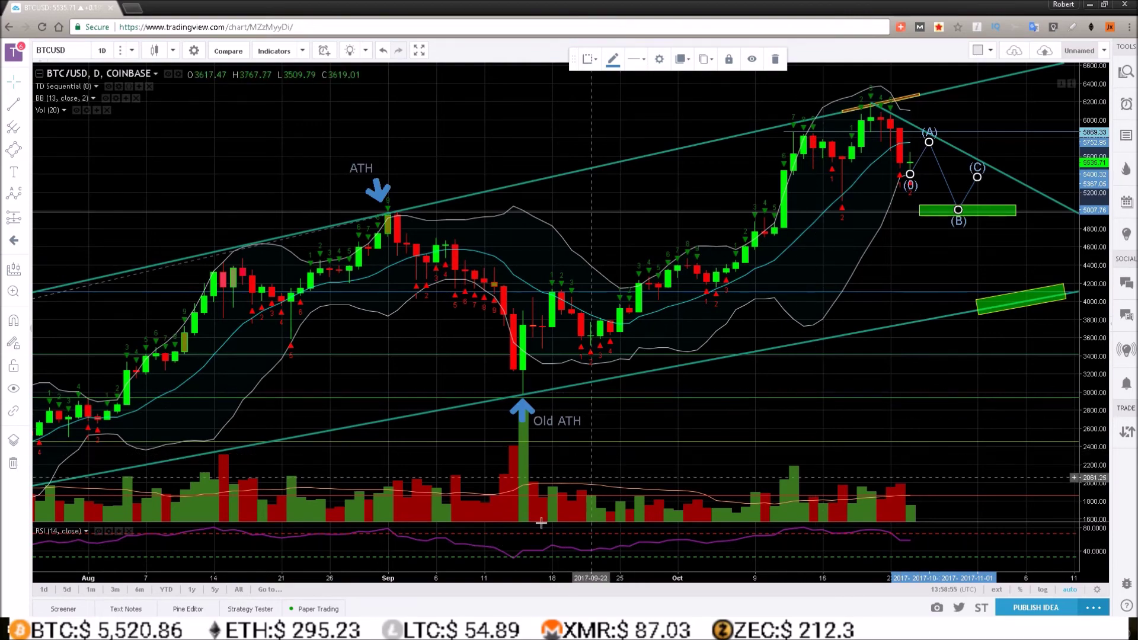
pyautogui.moveTo(543, 566)
pyautogui.click(550, 555)
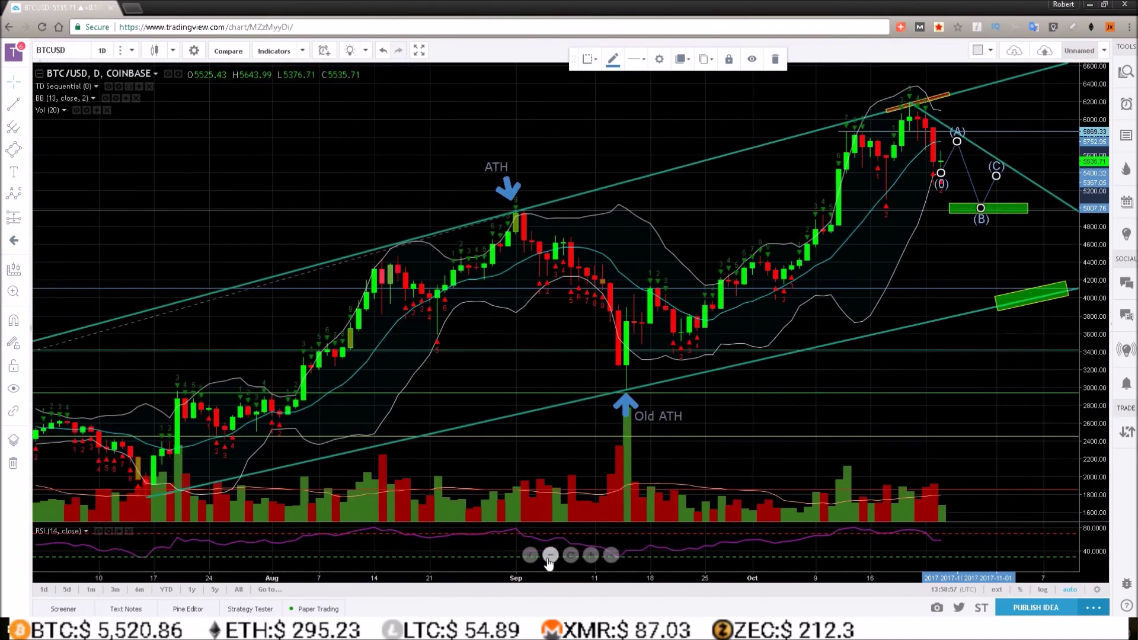
pyautogui.click(550, 555)
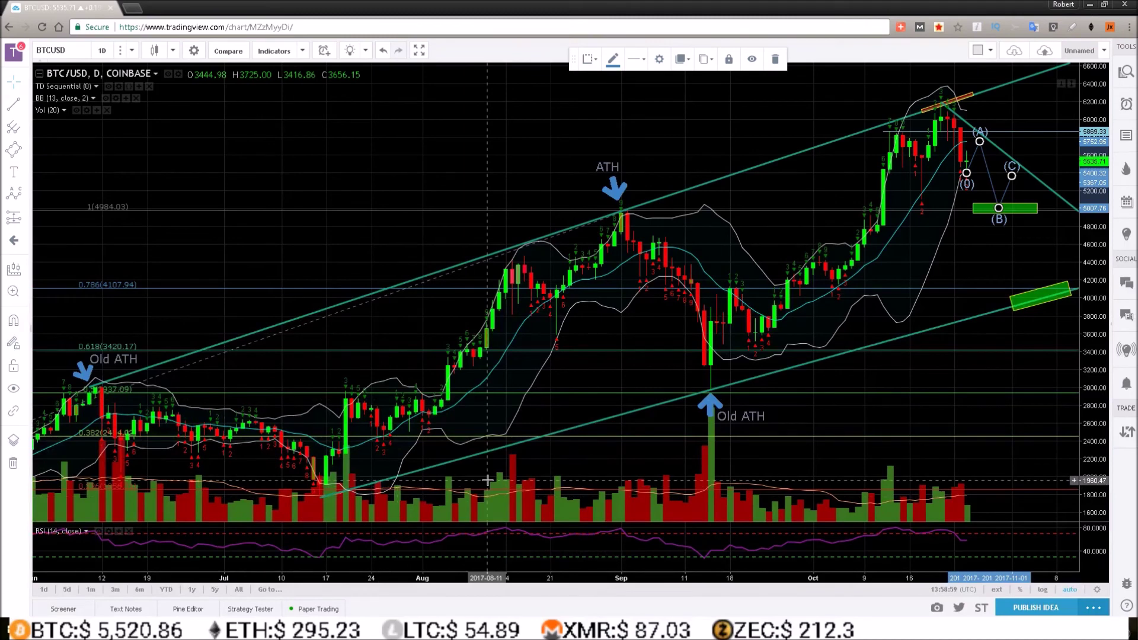